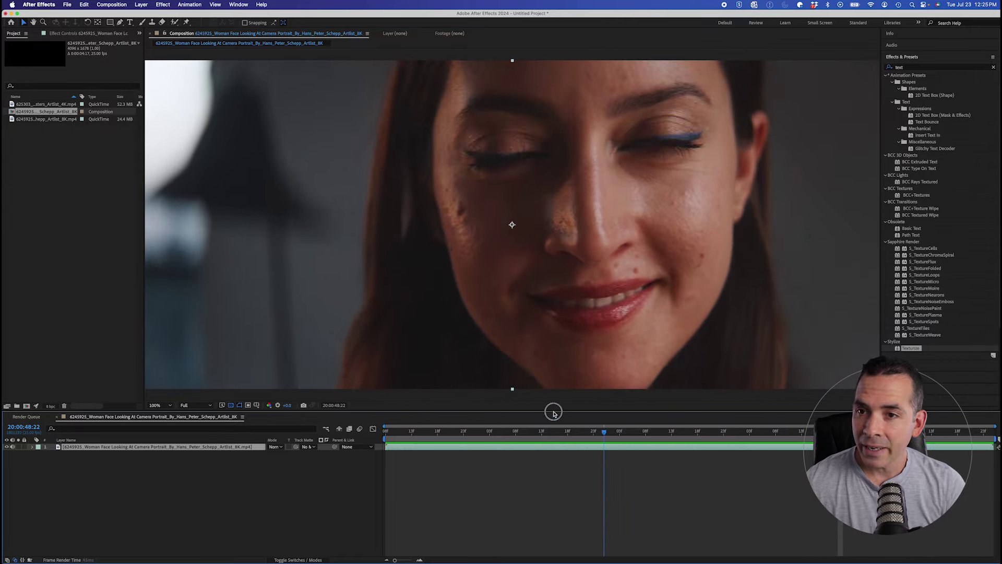
- Review the portrait clip, then apply Boris FX Mocha AE to the footage layer and launch it
{"action": "left_click", "coordinate": [656, 420]}
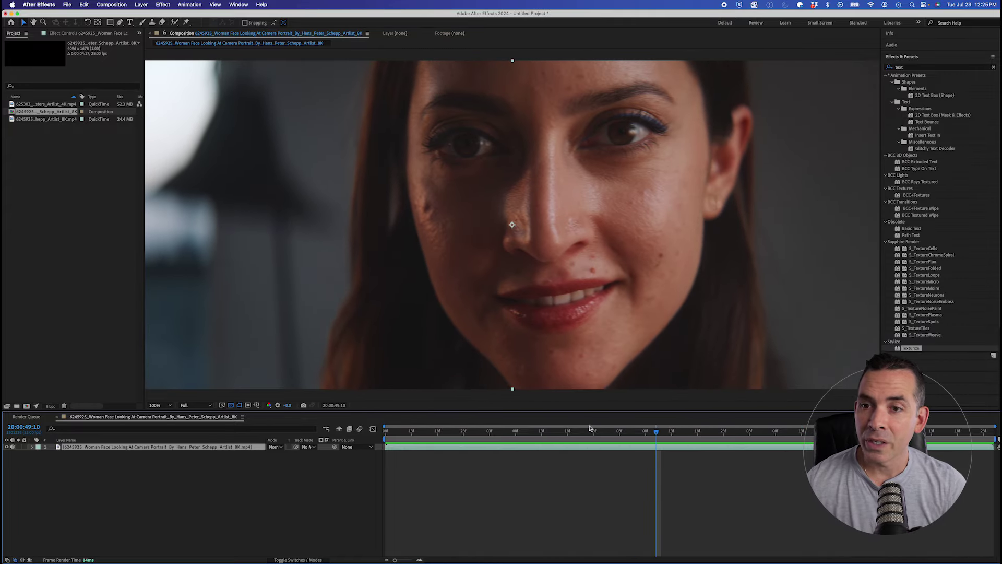
{"action": "left_click_drag", "start_coordinate": [590, 428], "coordinate": [532, 429]}
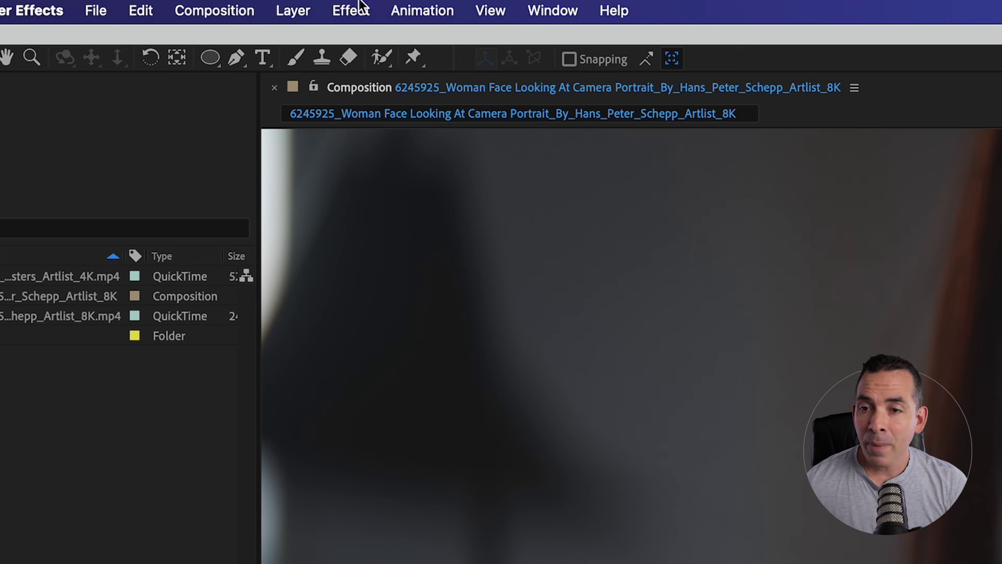
{"action": "left_click", "coordinate": [444, 7]}
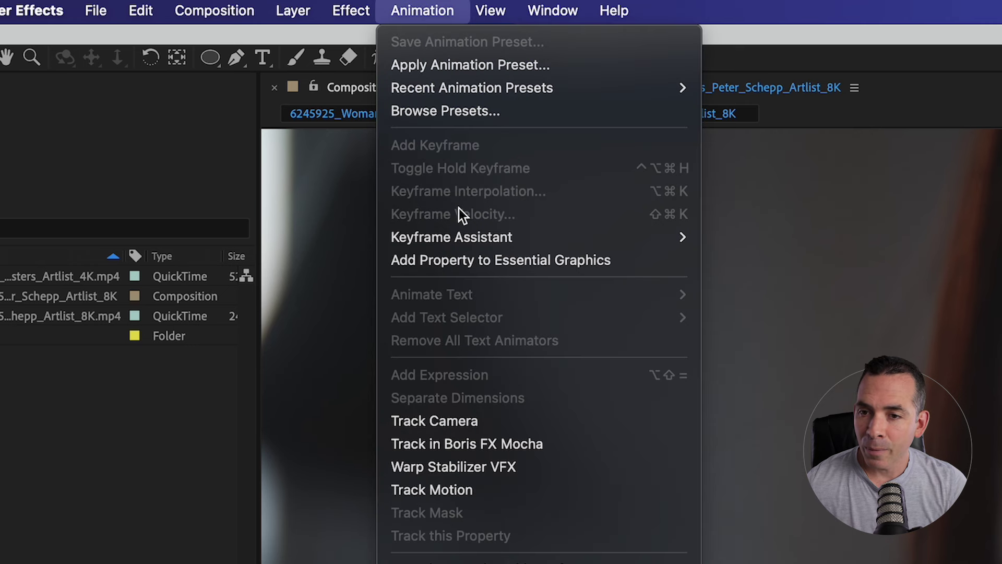
{"action": "left_click", "coordinate": [467, 445]}
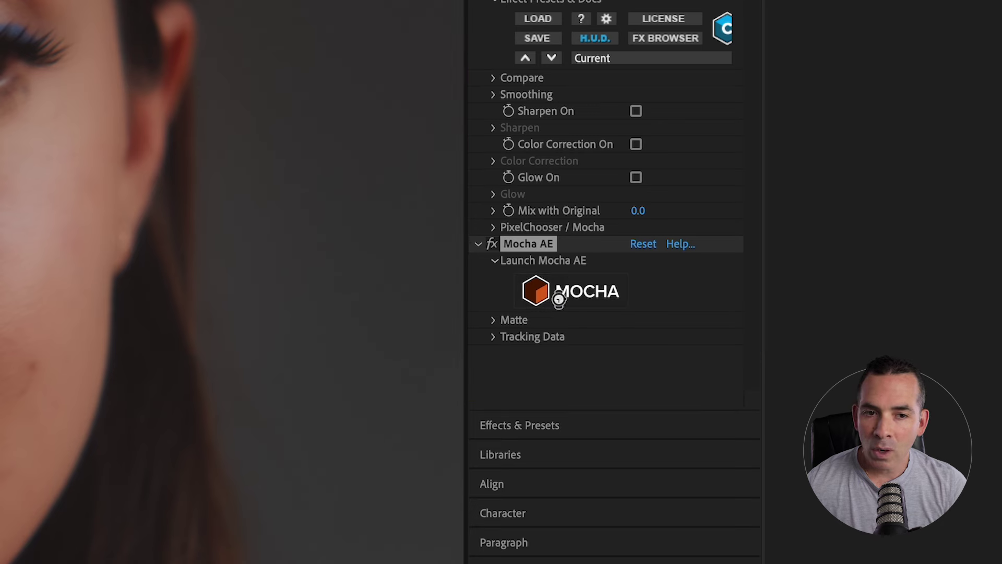
{"action": "left_click", "coordinate": [556, 293]}
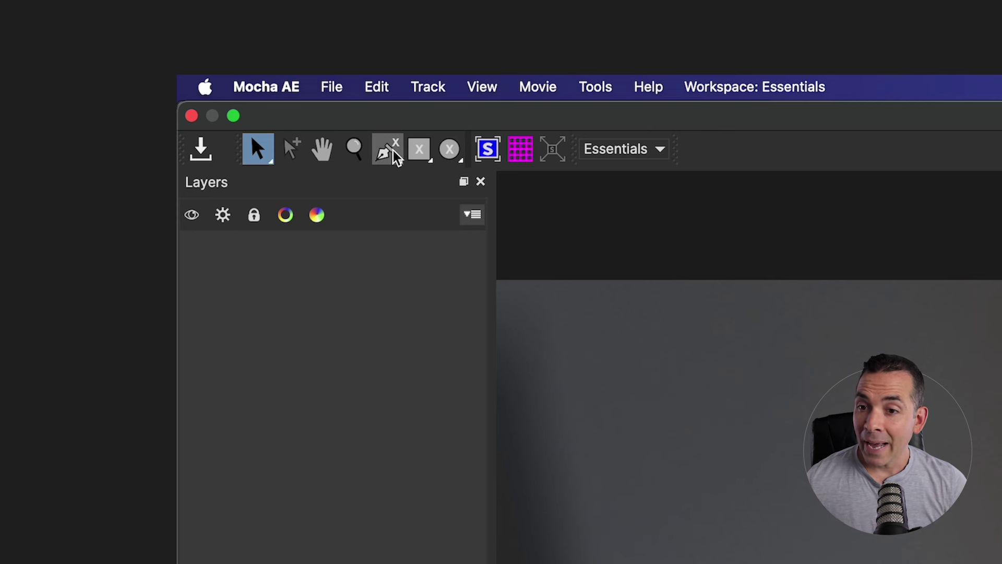
- Draw a closed six-point X-spline shape around the blemished cheek
{"action": "left_click", "coordinate": [387, 150]}
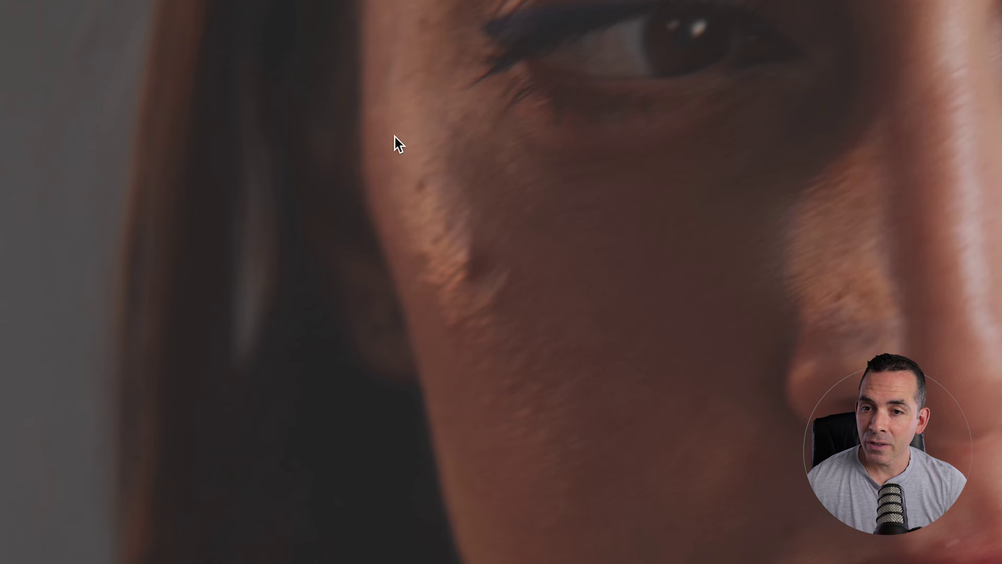
{"action": "left_click", "coordinate": [390, 131]}
{"action": "left_click", "coordinate": [405, 234]}
{"action": "left_click", "coordinate": [447, 366]}
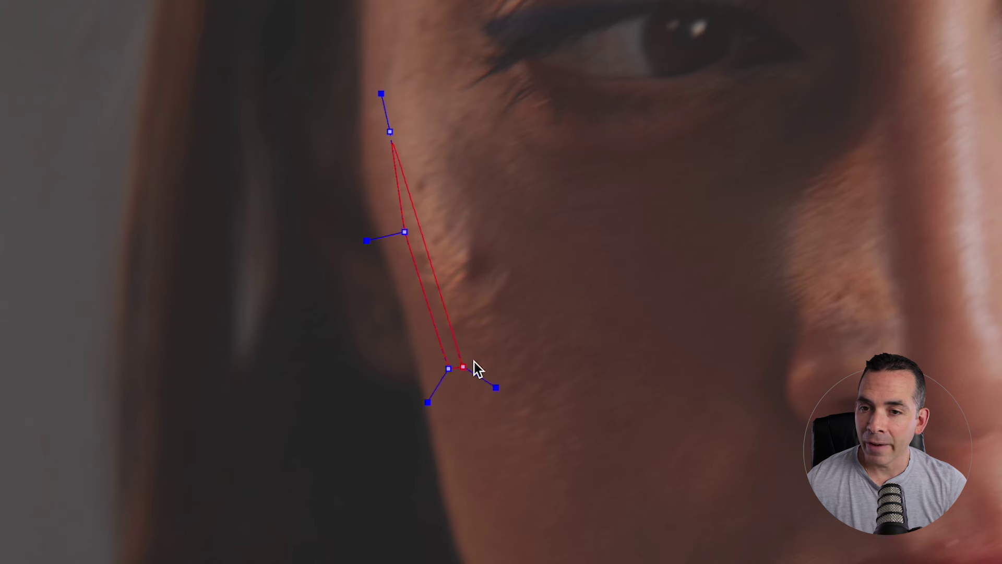
{"action": "left_click", "coordinate": [528, 346]}
{"action": "left_click", "coordinate": [577, 284]}
{"action": "left_click", "coordinate": [526, 213]}
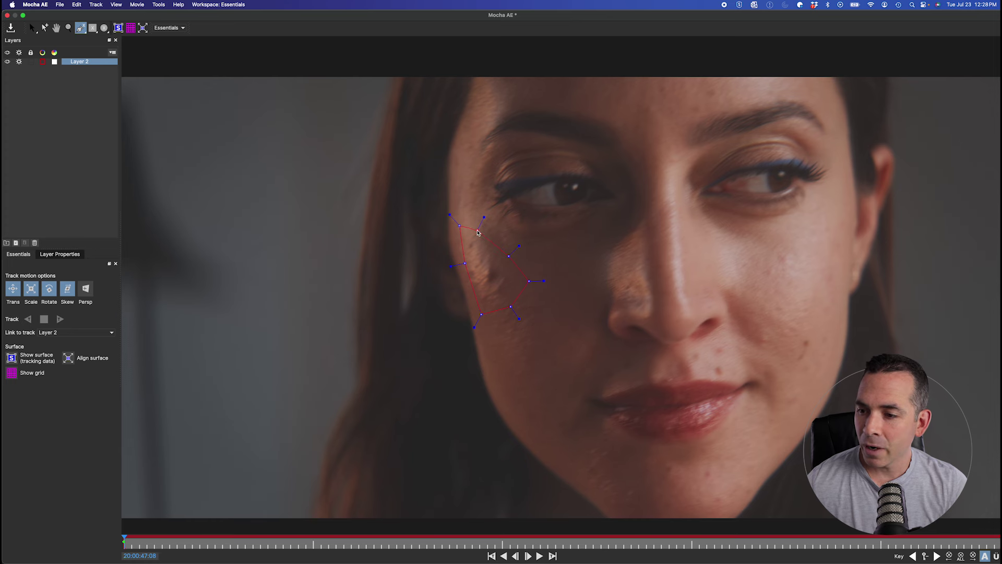
{"action": "right_click", "coordinate": [477, 231]}
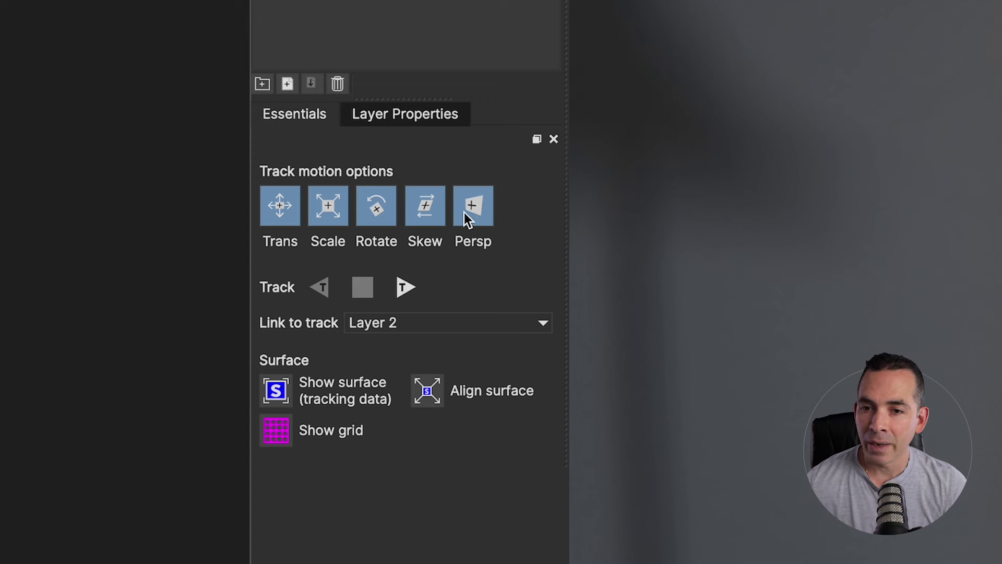
- Track the cheek shape forward through the clip, save, and close Mocha
{"action": "left_click", "coordinate": [402, 289]}
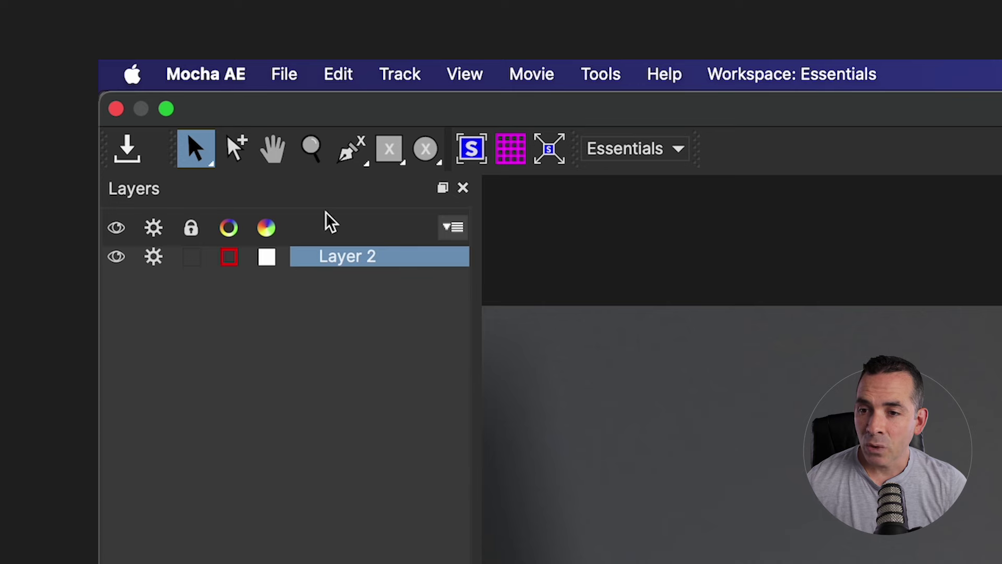
{"action": "left_click", "coordinate": [133, 154]}
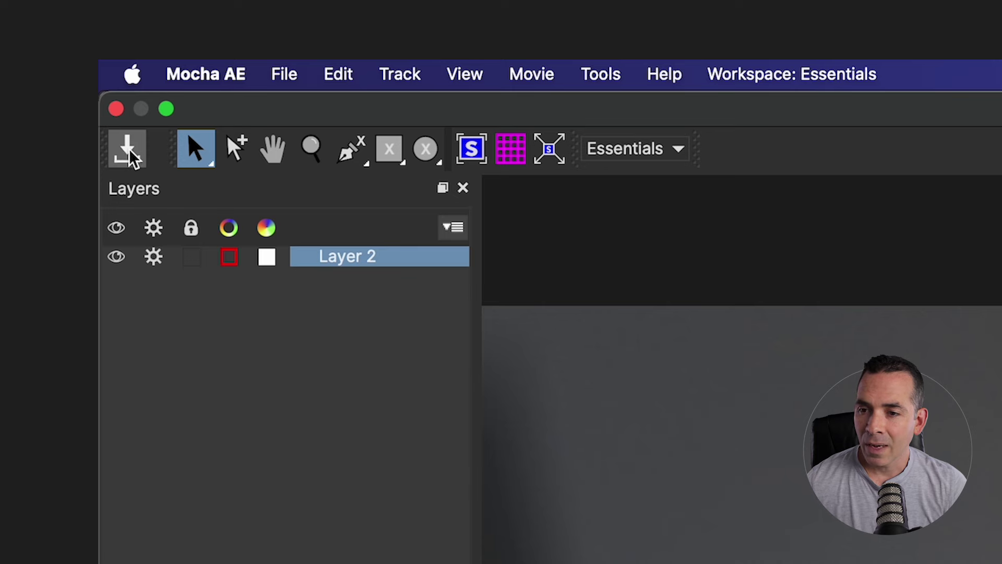
{"action": "left_click", "coordinate": [116, 109]}
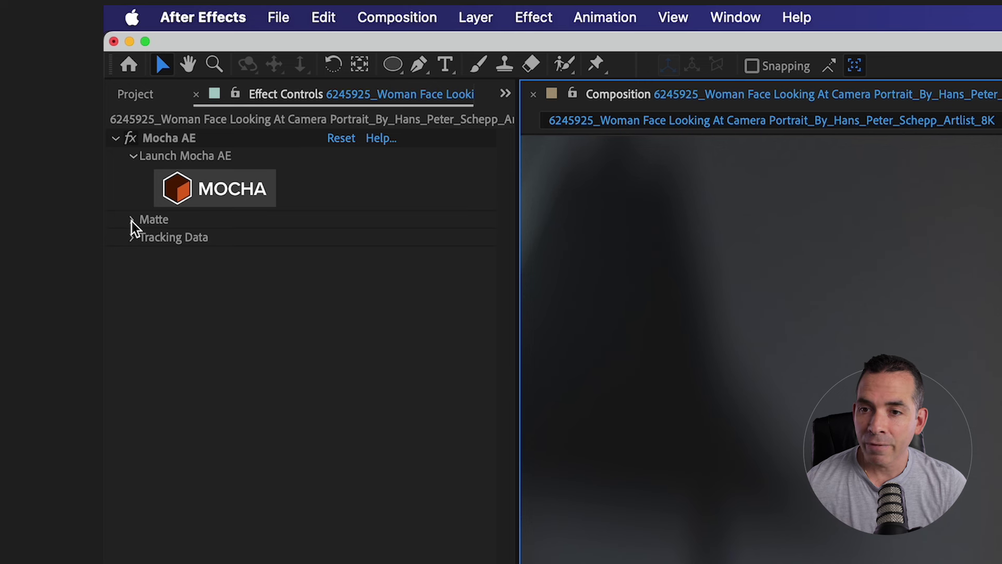
- Create an AE mask from the tracked Layer 2 shape and set it to Subtract
{"action": "left_click", "coordinate": [12, 82]}
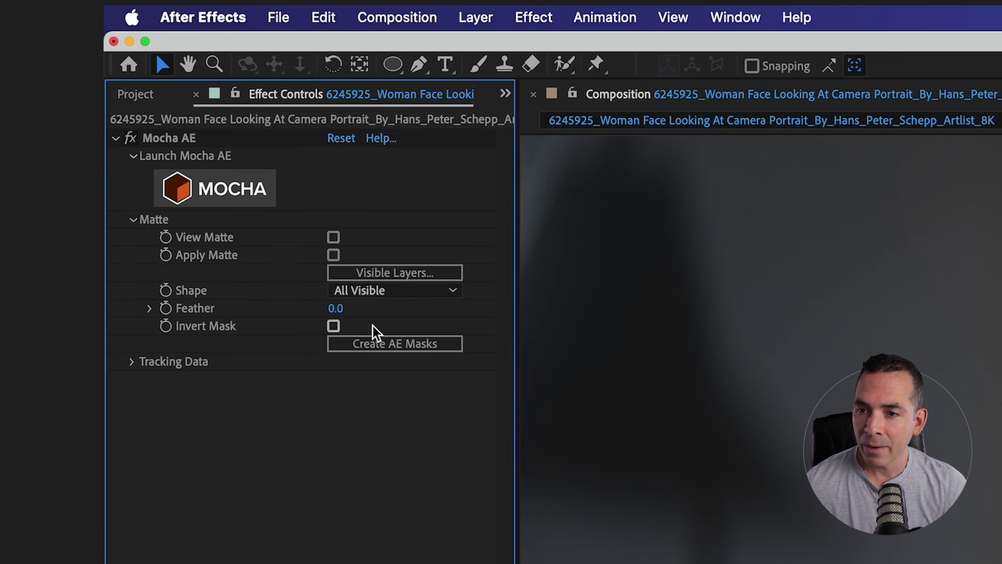
{"action": "left_click", "coordinate": [402, 346]}
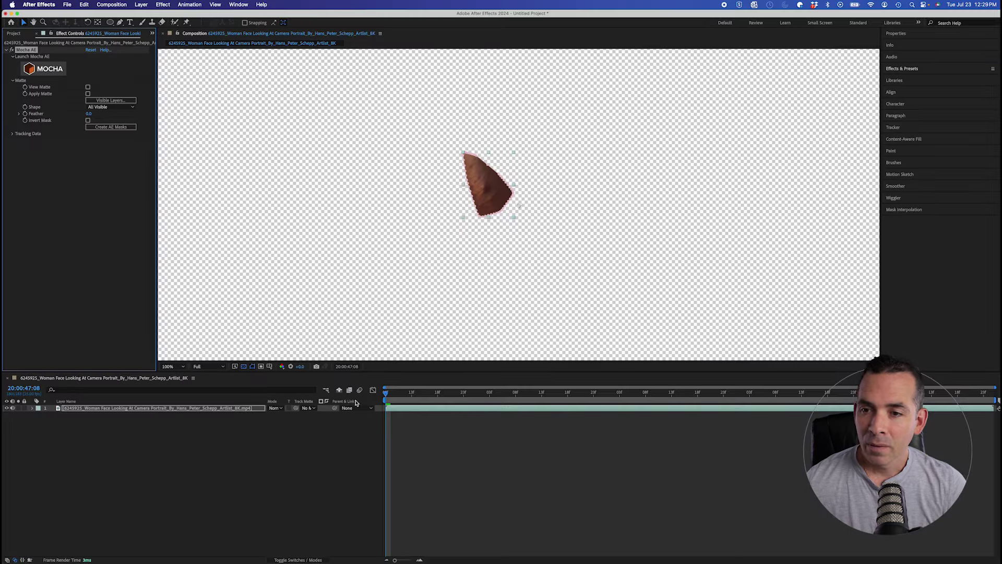
{"action": "key", "text": "space"}
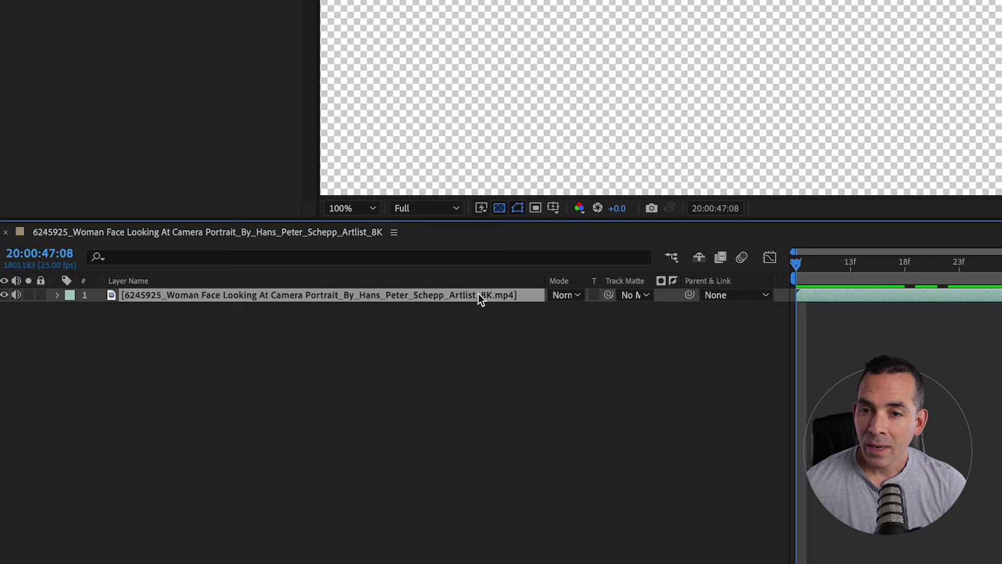
{"action": "key", "text": "m"}
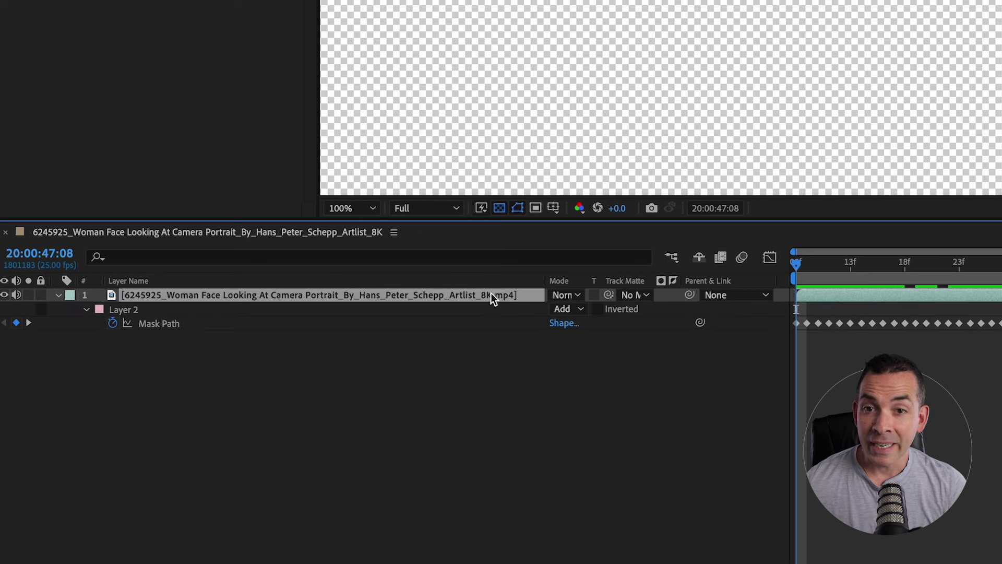
{"action": "left_click", "coordinate": [547, 312]}
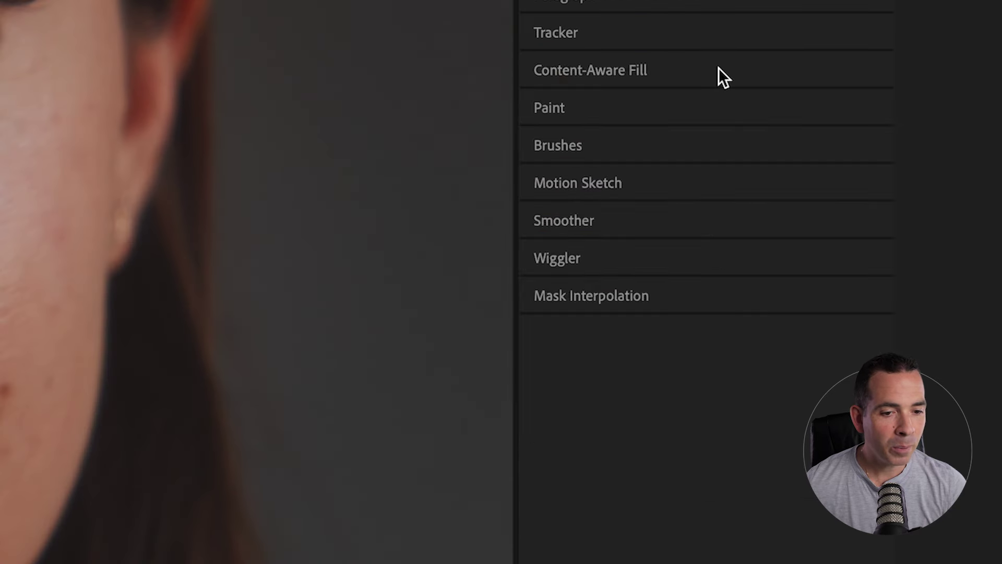
- Choose the Surface fill method with Strong lighting correction, then create a reference frame of the current frame
{"action": "left_click", "coordinate": [944, 138]}
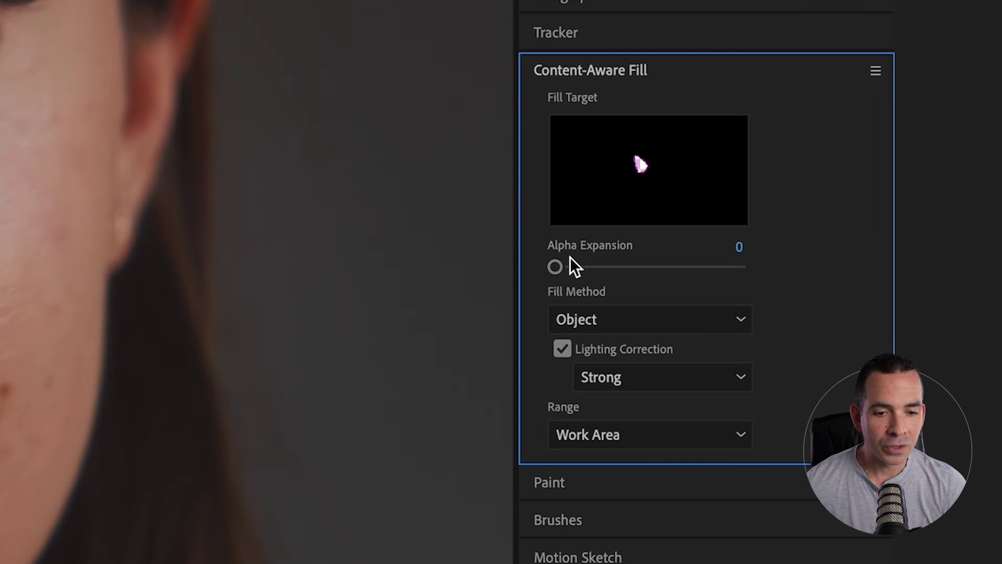
{"action": "left_click", "coordinate": [604, 320]}
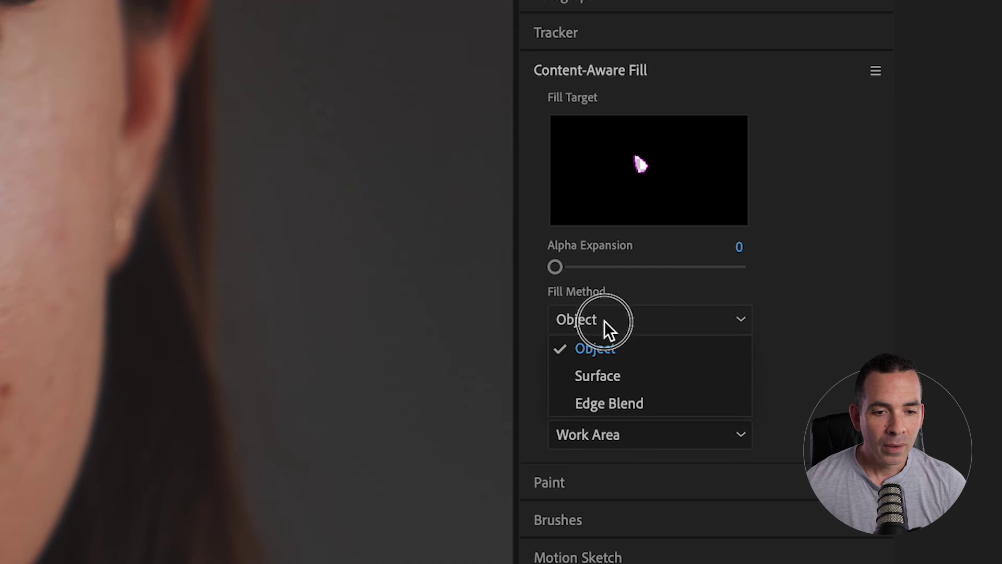
{"action": "left_click", "coordinate": [609, 371]}
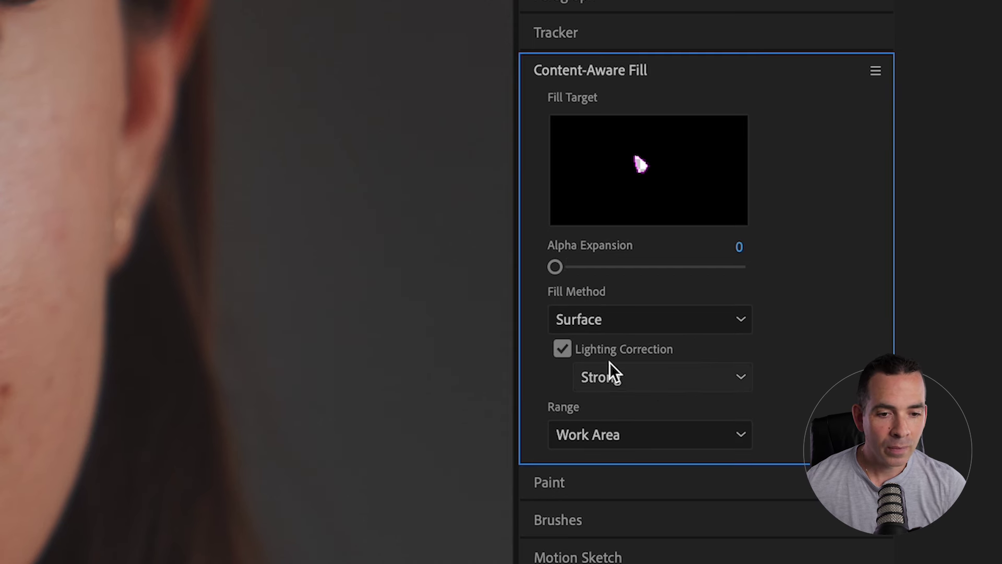
{"action": "left_click", "coordinate": [615, 376]}
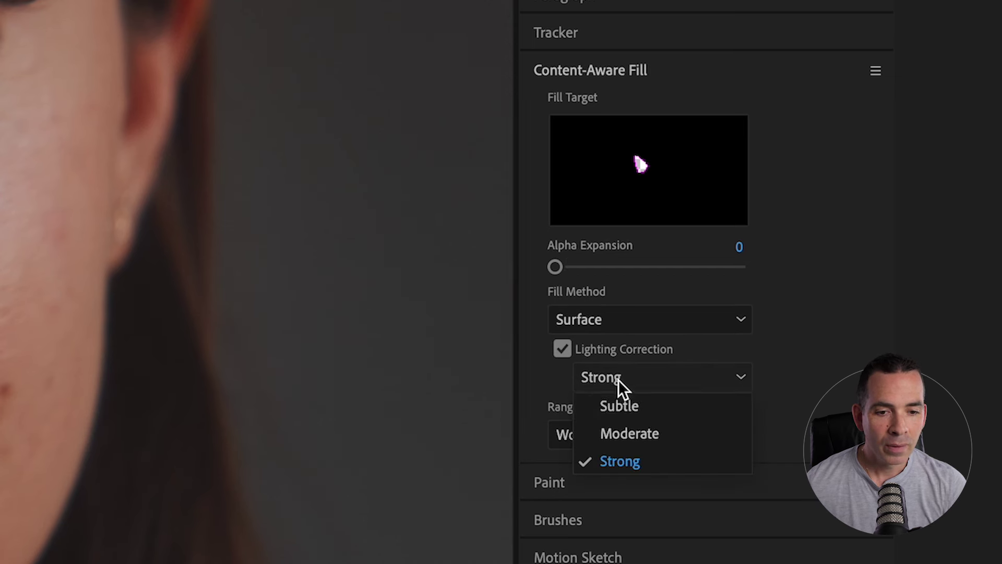
{"action": "left_click", "coordinate": [644, 462]}
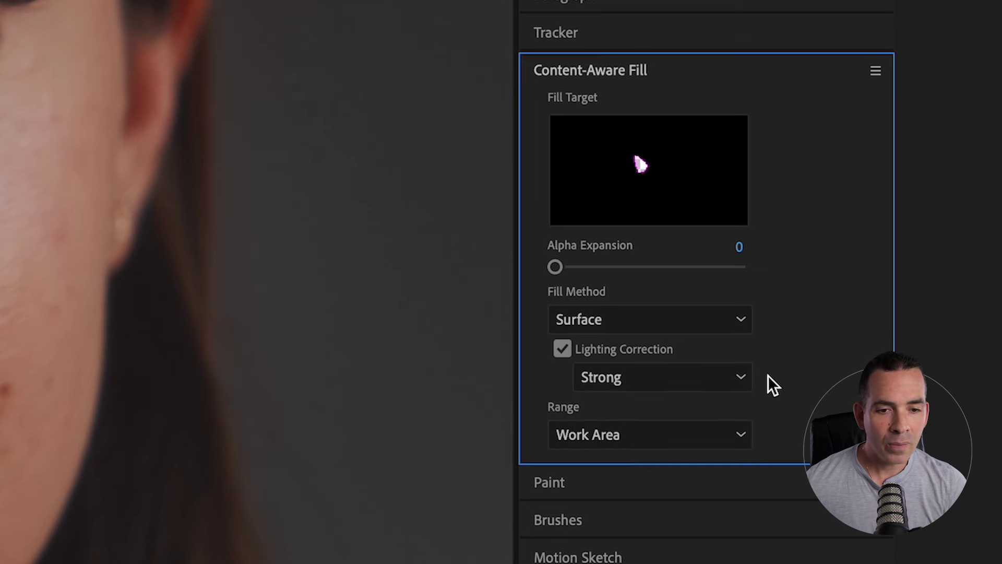
{"action": "left_click_drag", "start_coordinate": [766, 461], "coordinate": [738, 563]}
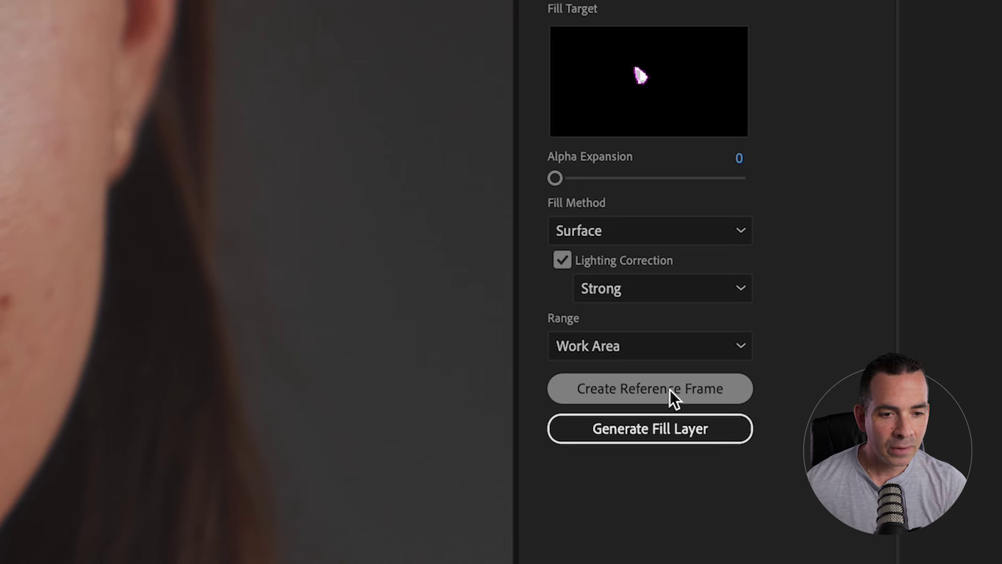
{"action": "left_click", "coordinate": [669, 389]}
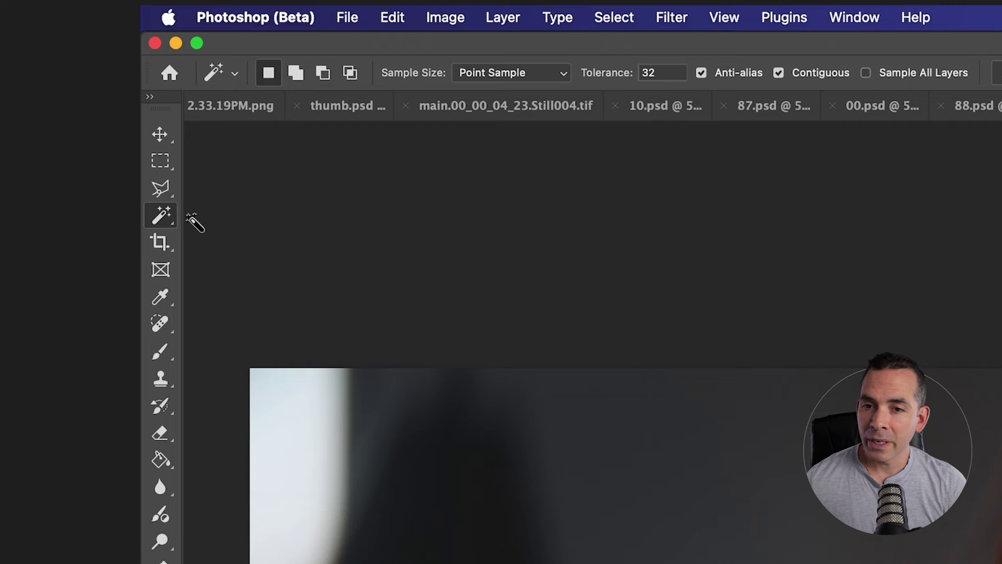
- Select the transparent cheek hole with the Magic Wand and expand the selection by 1 pixel
{"action": "left_click", "coordinate": [11, 80]}
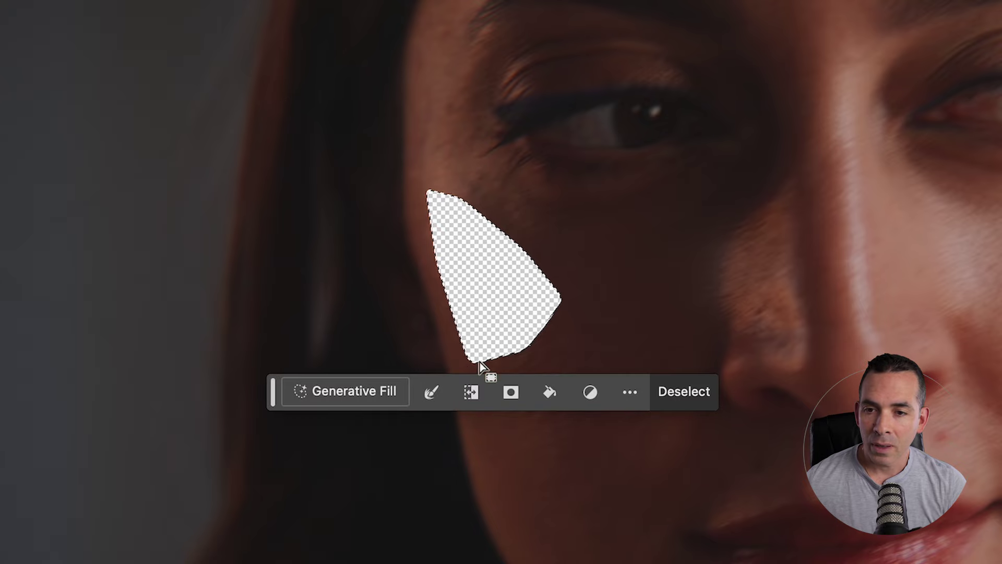
{"action": "left_click", "coordinate": [429, 392]}
{"action": "left_click", "coordinate": [453, 476]}
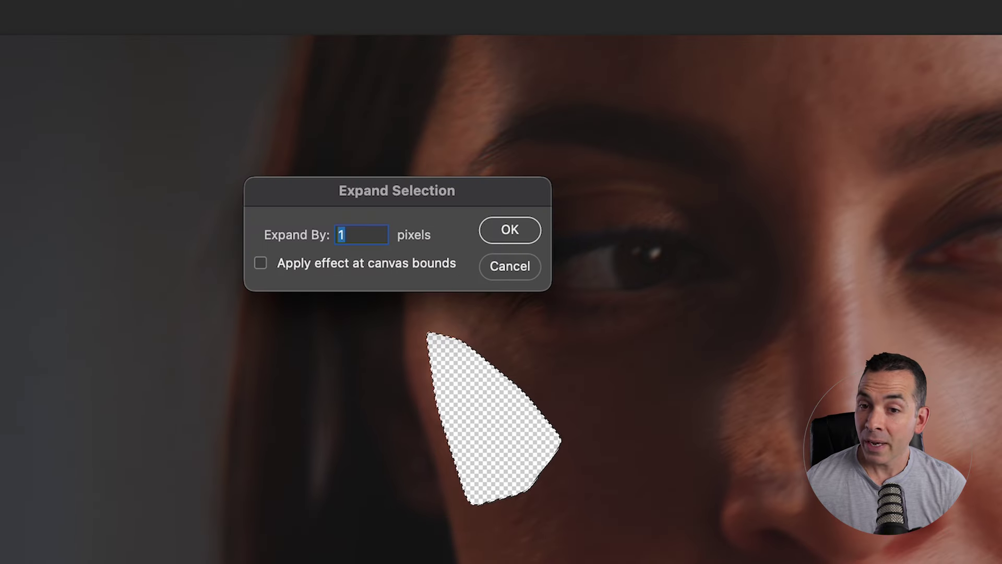
{"action": "key", "text": "Return"}
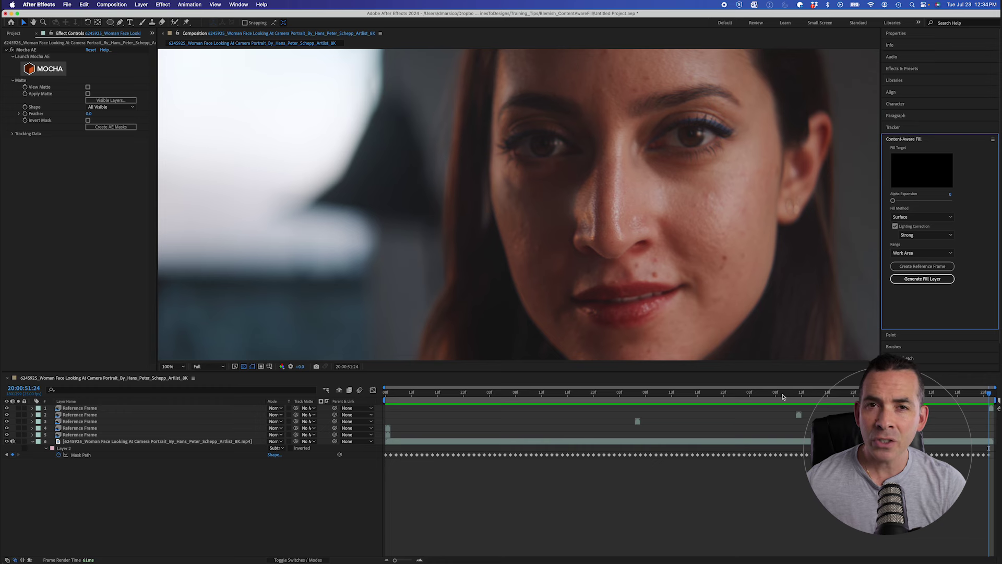
- From the clip start, generate the Fill [000-116].png layer and zoom in to inspect the cheek
{"action": "left_click_drag", "start_coordinate": [783, 398], "coordinate": [372, 409]}
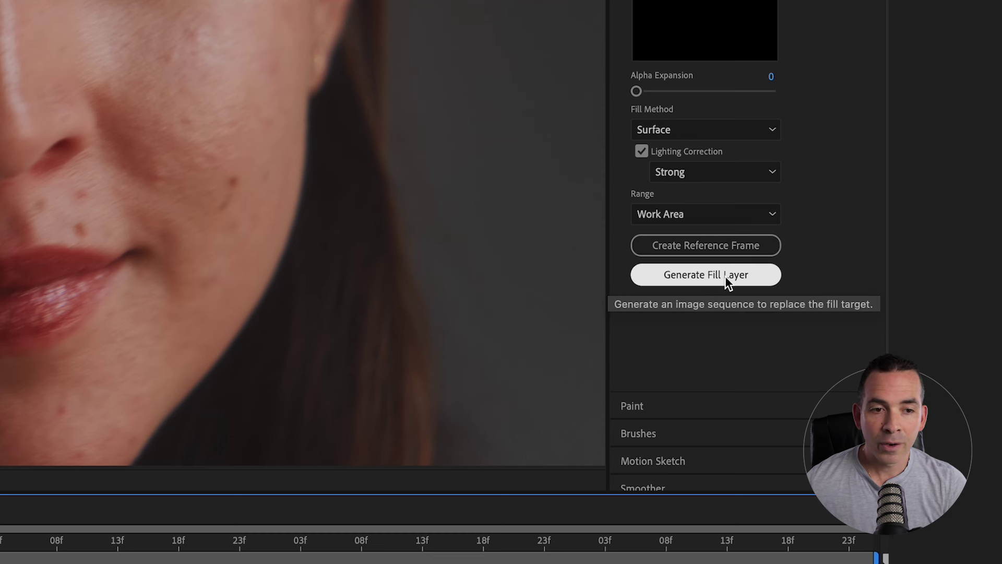
{"action": "left_click", "coordinate": [725, 275]}
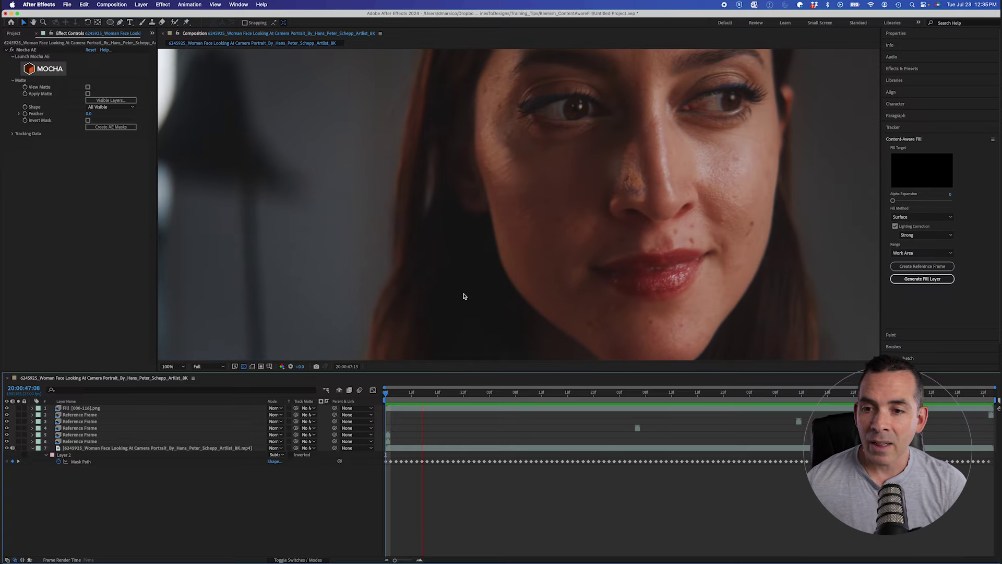
{"action": "scroll", "coordinate": [464, 296], "scroll_direction": "up", "scroll_amount": 2}
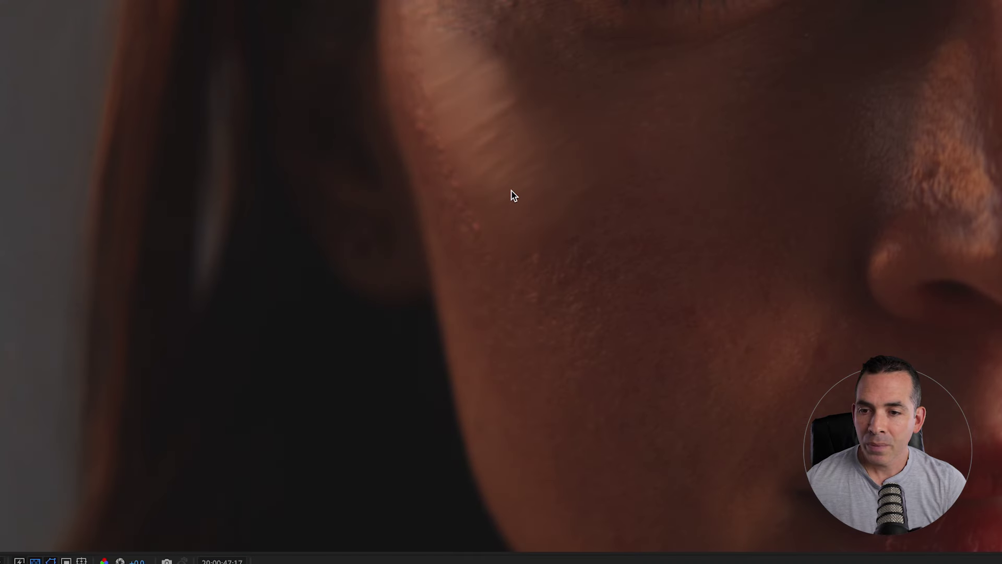
{"action": "left_click_drag", "start_coordinate": [511, 191], "coordinate": [493, 279]}
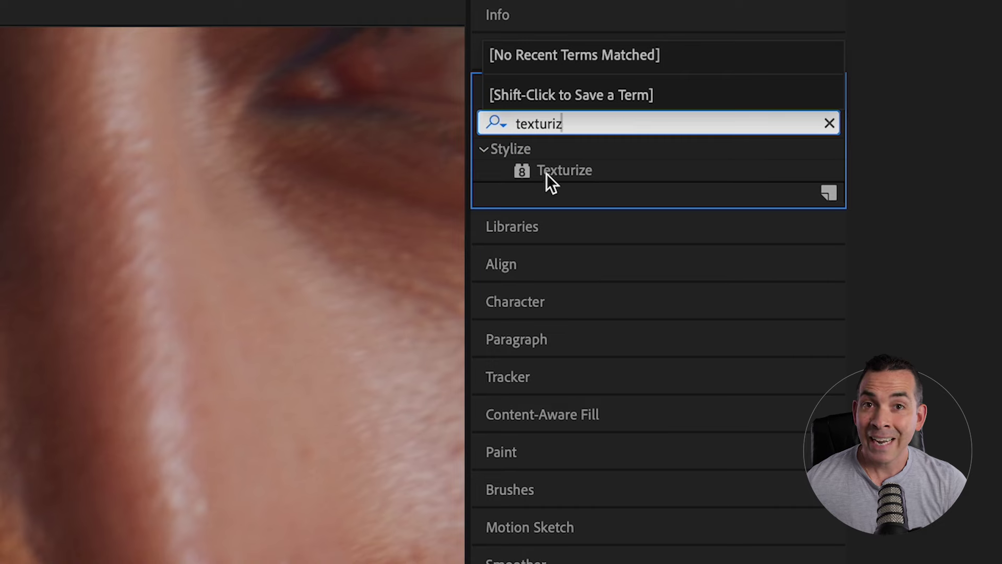
- Apply Texturize to the Fill [000-116].png layer using the original video layer as texture
{"action": "left_click_drag", "start_coordinate": [546, 174], "coordinate": [549, 172]}
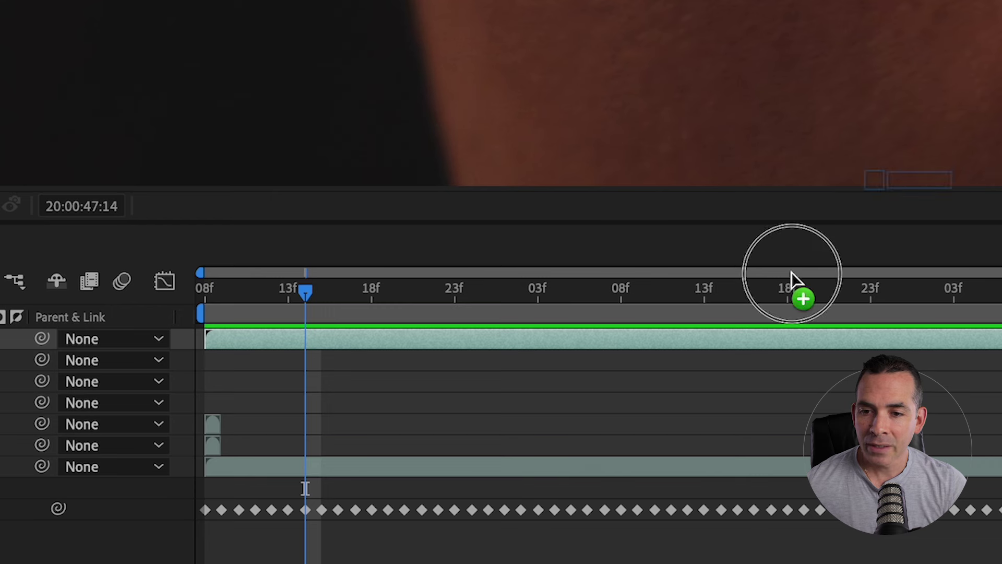
{"action": "left_click_drag", "start_coordinate": [793, 280], "coordinate": [559, 340]}
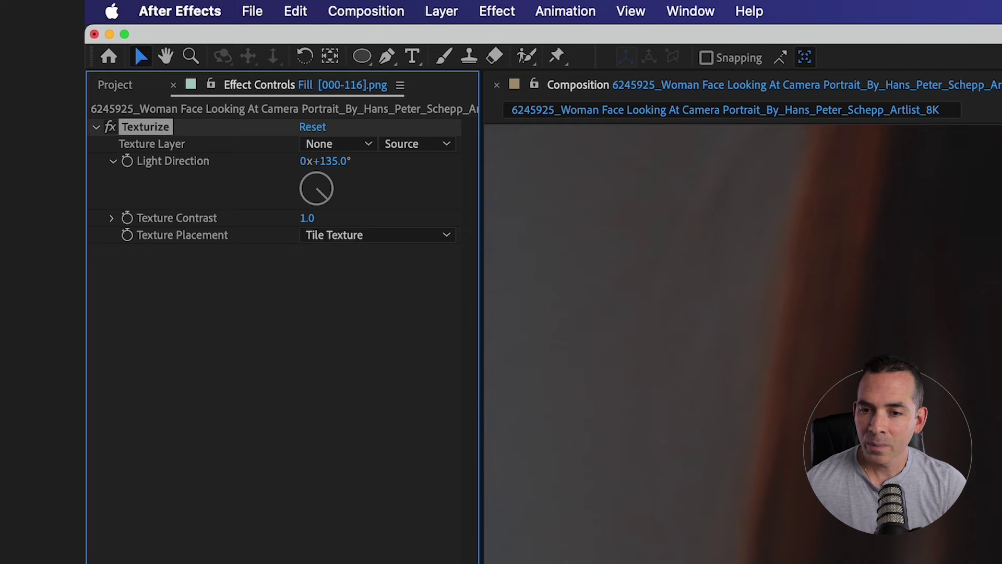
{"action": "left_click", "coordinate": [346, 149]}
{"action": "left_click", "coordinate": [385, 332]}
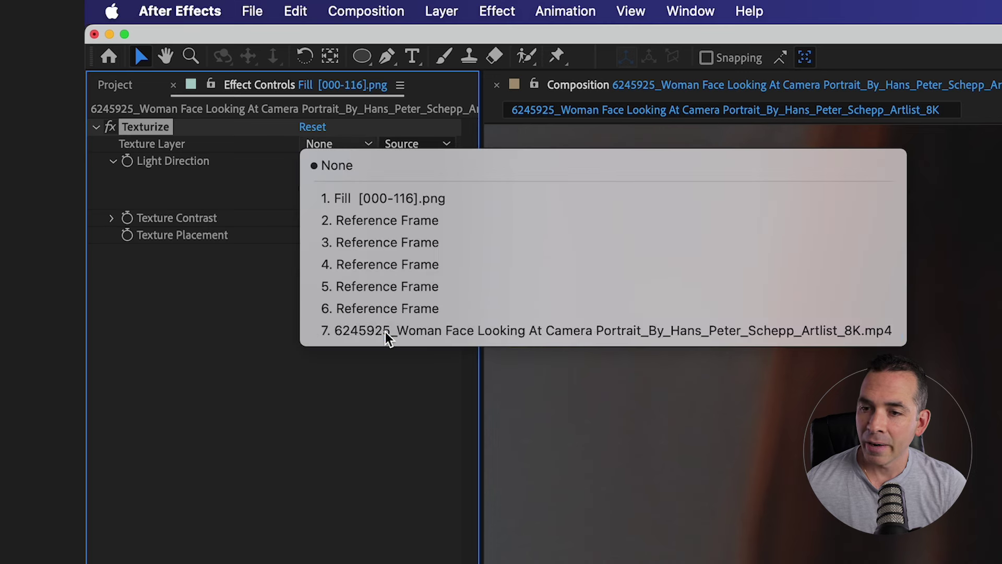